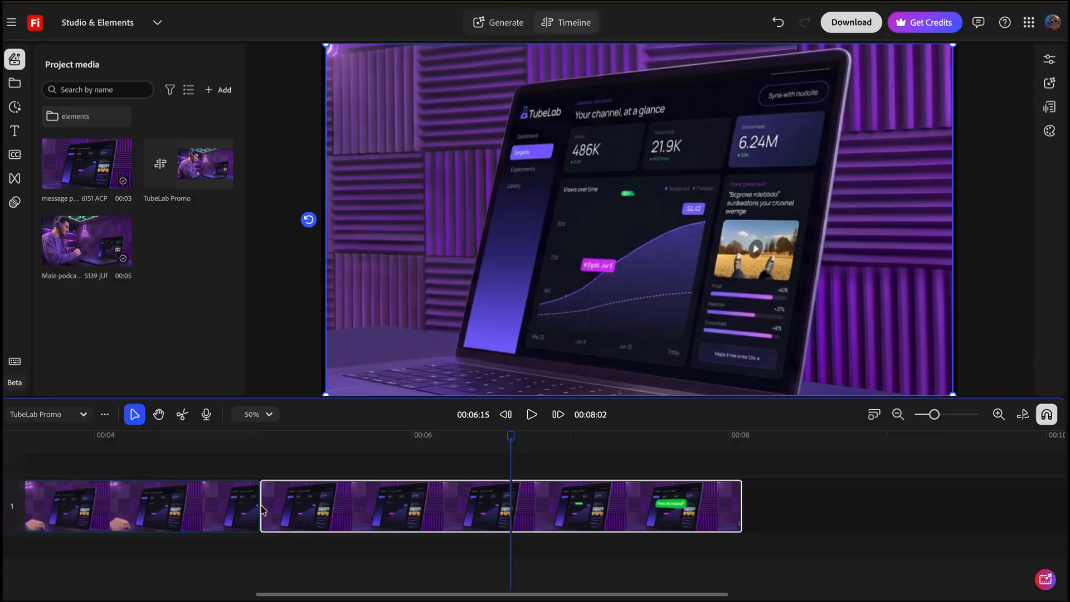
- Trim the start of the second laptop clip on the timeline to the playhead
{"action": "left_click_drag", "start_coordinate": [309, 518], "coordinate": [517, 527]}
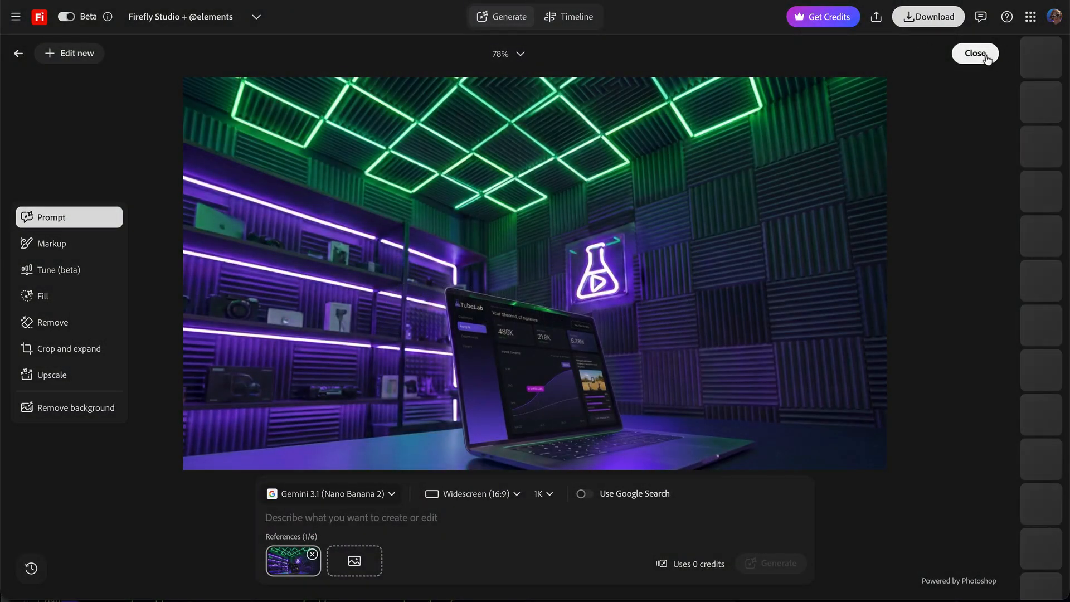
- Leave the image editor and switch the prompt from image to video generation, dismissing the generation history notice
{"action": "left_click", "coordinate": [978, 54]}
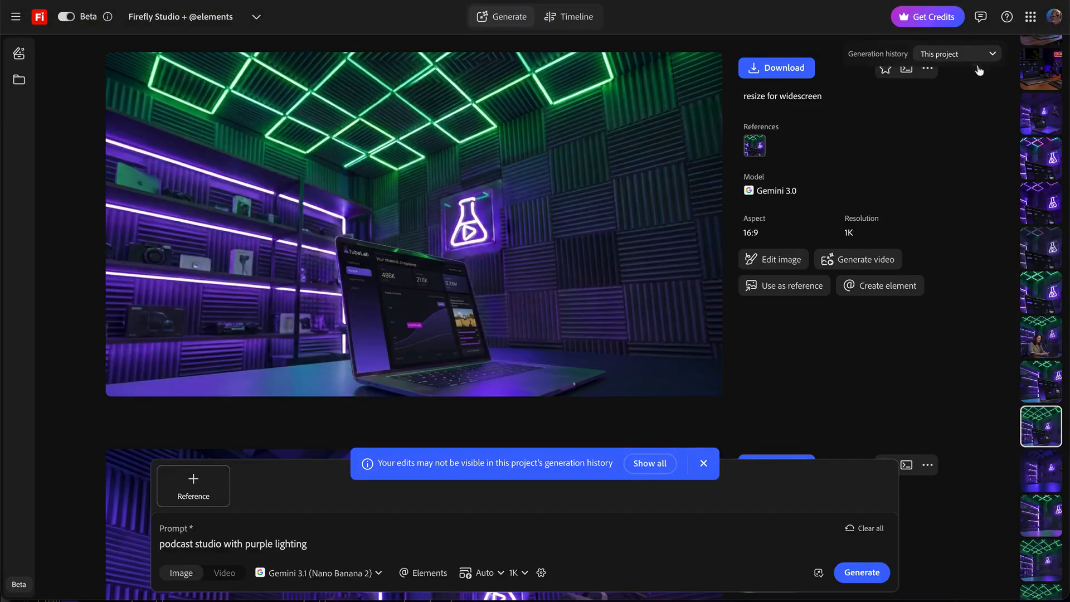
{"action": "left_click", "coordinate": [225, 573]}
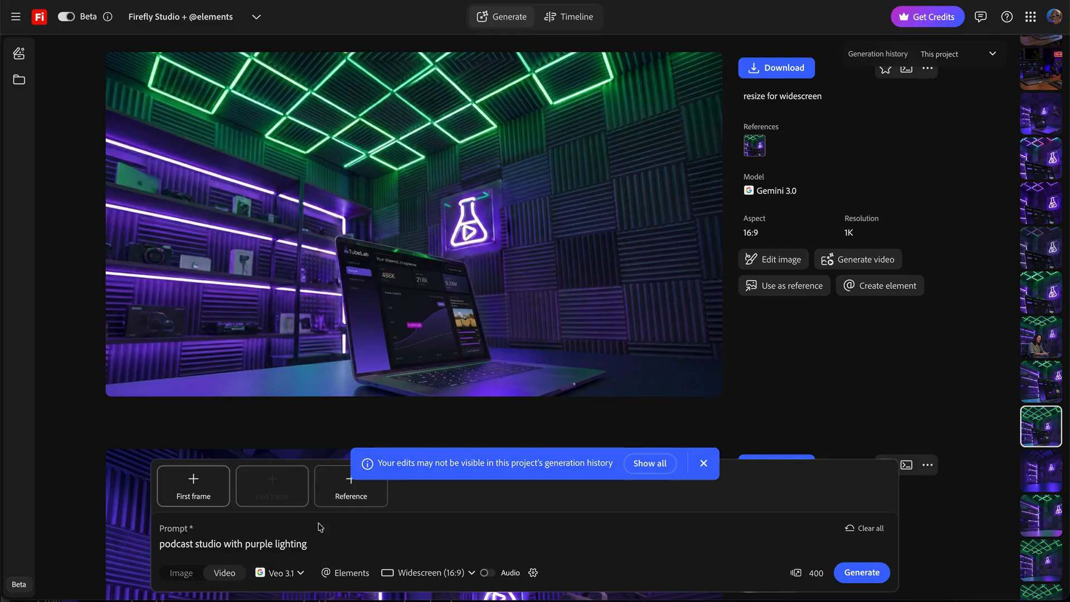
{"action": "left_click", "coordinate": [702, 463]}
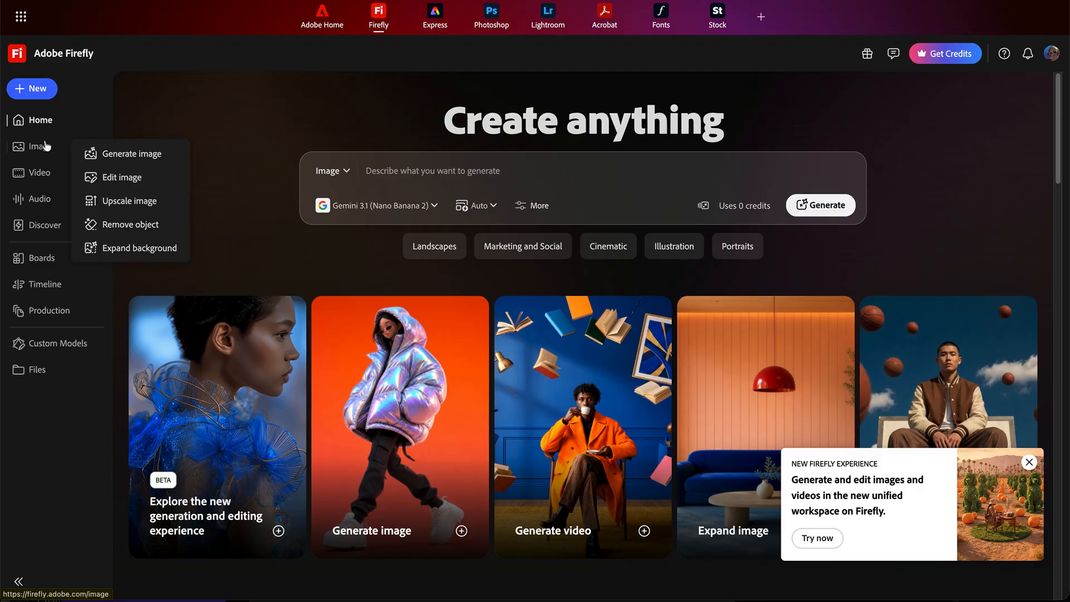
- Open the Image section from the Firefly home page and look through its image tools
{"action": "left_click", "coordinate": [34, 146]}
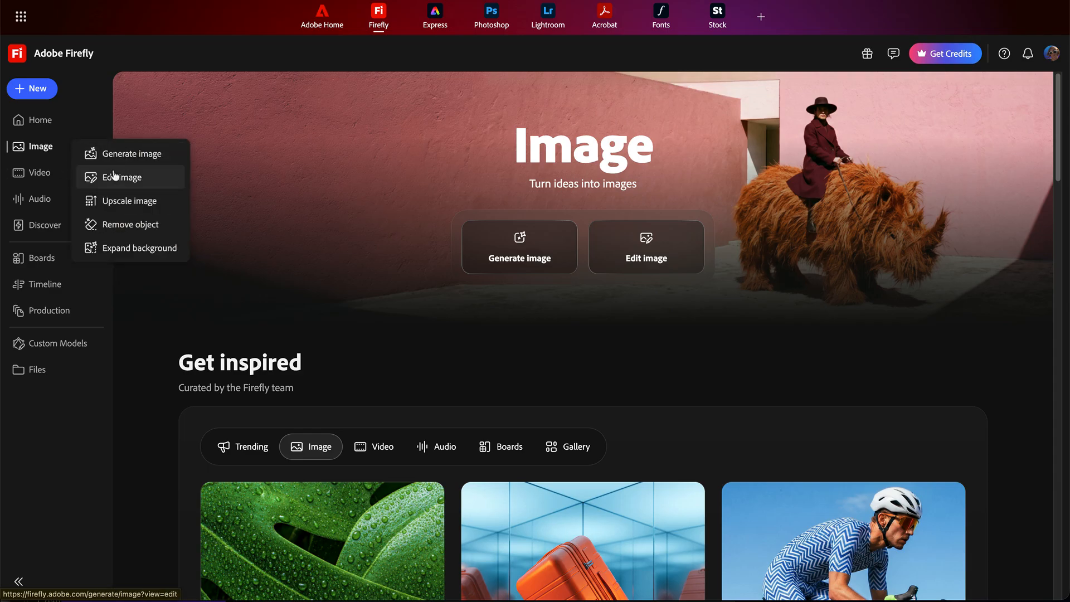
{"action": "left_click", "coordinate": [114, 176]}
{"action": "left_click", "coordinate": [52, 18]}
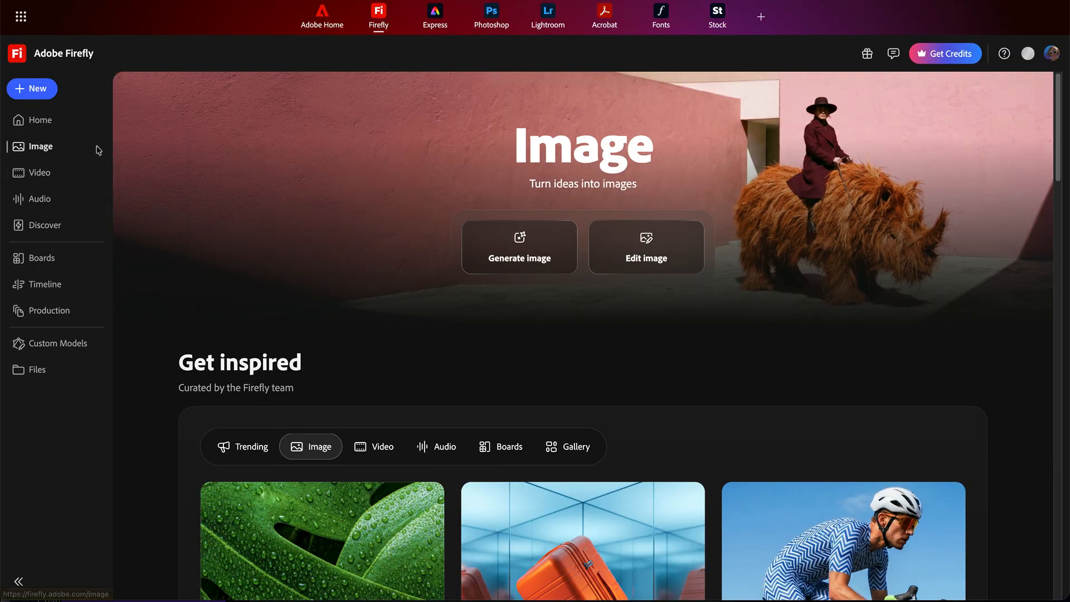
{"action": "mouse_move", "coordinate": [66, 144]}
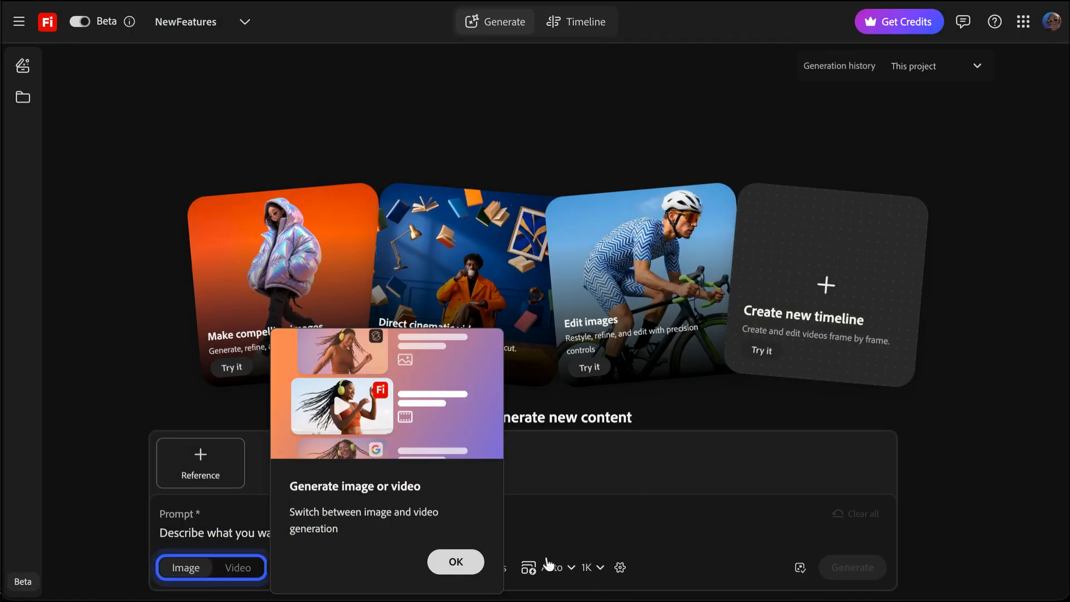
- Dismiss the introductory tip about image or video generation and open the project media
{"action": "left_click", "coordinate": [476, 567]}
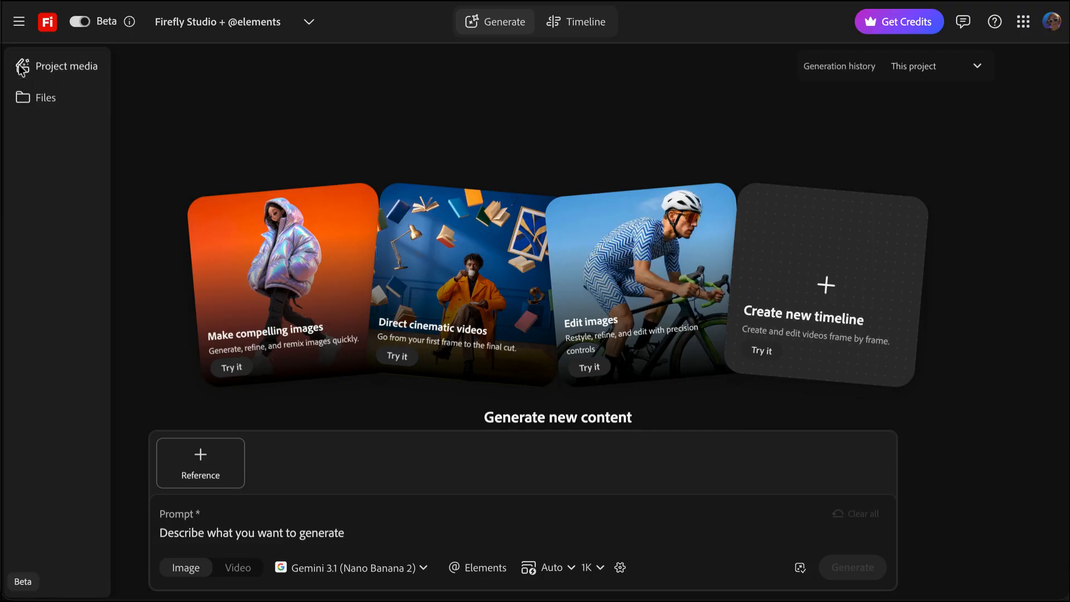
{"action": "left_click", "coordinate": [21, 67]}
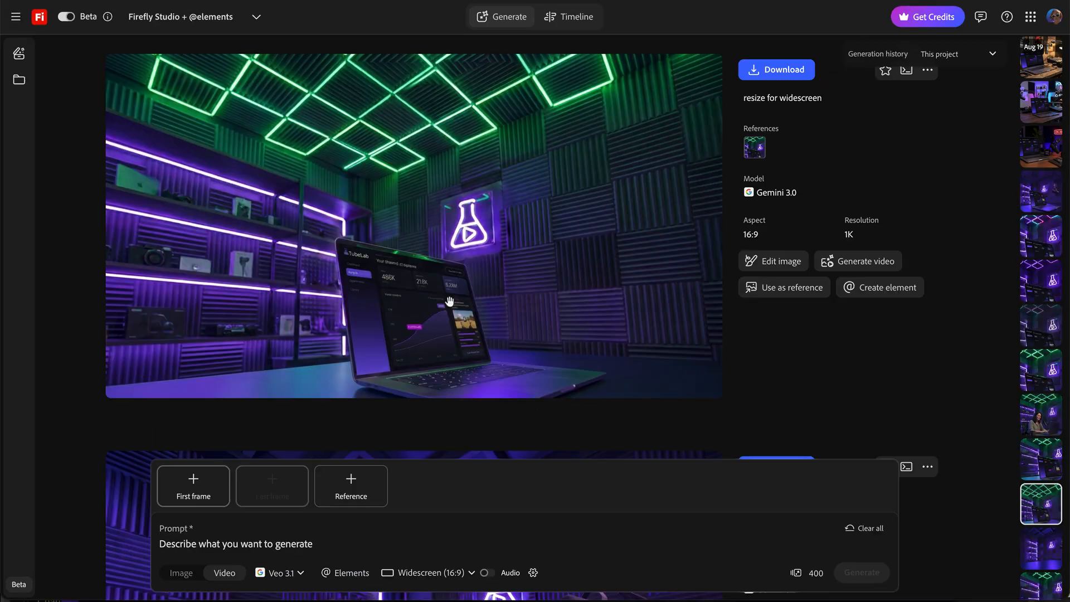
- Reuse the "remove the laptop" image's Gemini 3.0 model, 16:9 aspect and 1K resolution for the prompt, and add that image as a reference
{"action": "scroll", "coordinate": [449, 301], "scroll_direction": "up", "scroll_amount": 6}
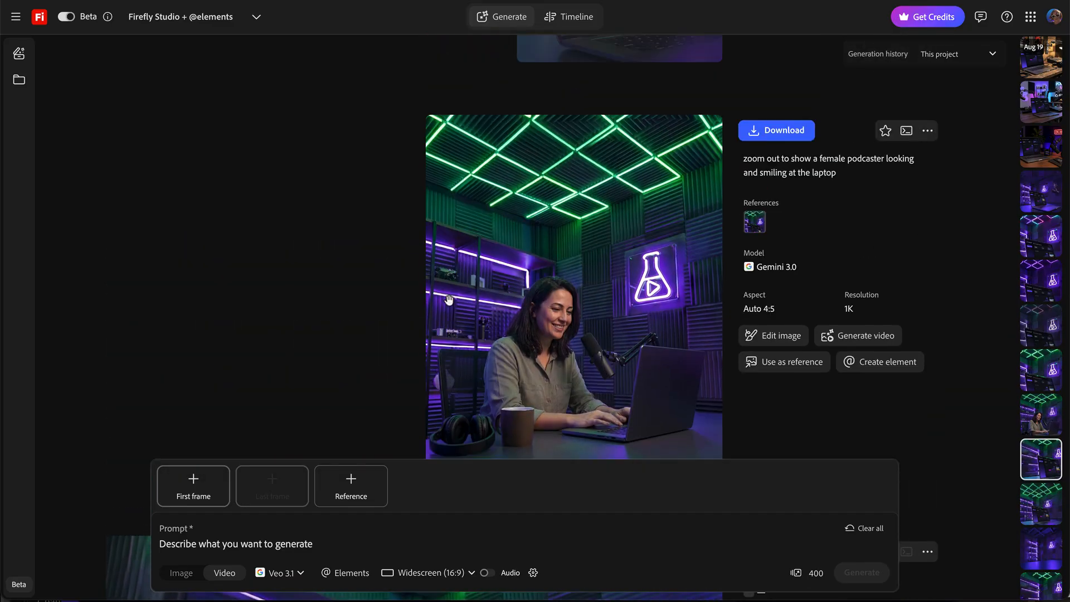
{"action": "scroll", "coordinate": [449, 300], "scroll_direction": "down", "scroll_amount": 8}
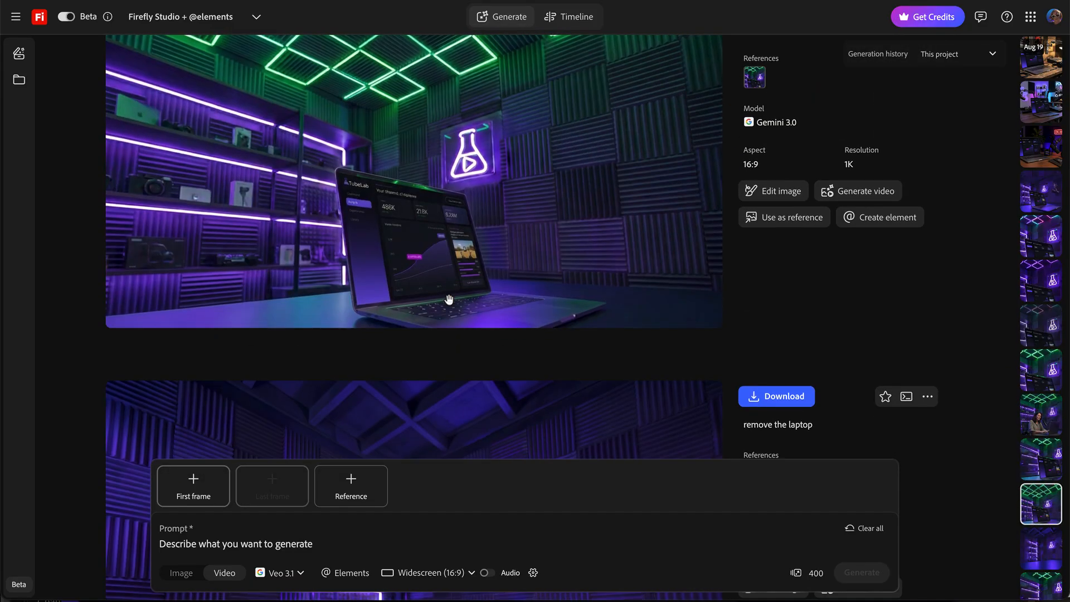
{"action": "scroll", "coordinate": [449, 300], "scroll_direction": "down", "scroll_amount": 5}
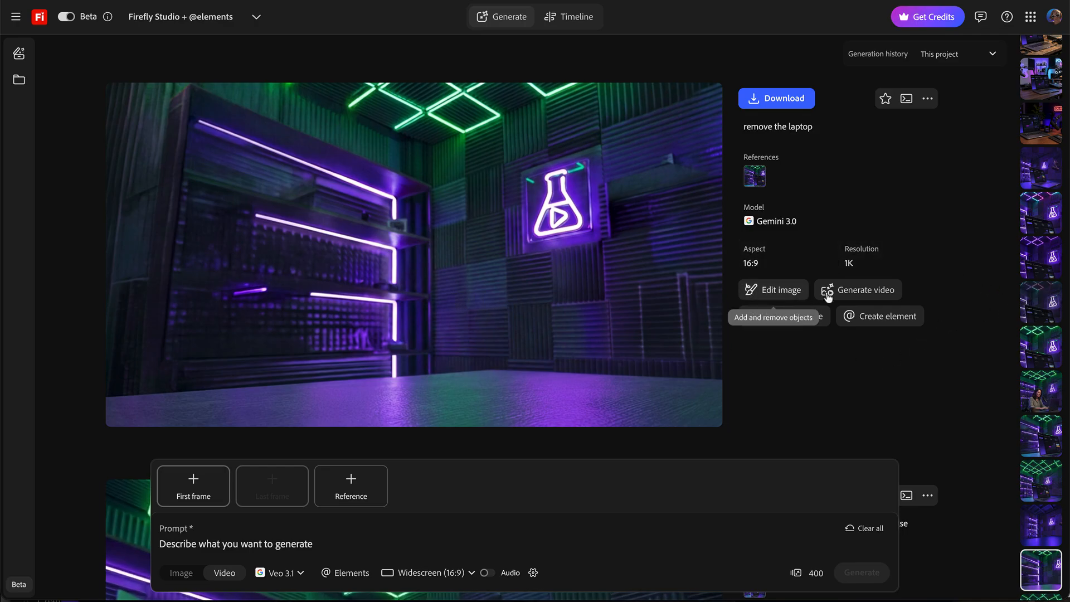
{"action": "left_click", "coordinate": [779, 215]}
{"action": "left_click", "coordinate": [771, 263]}
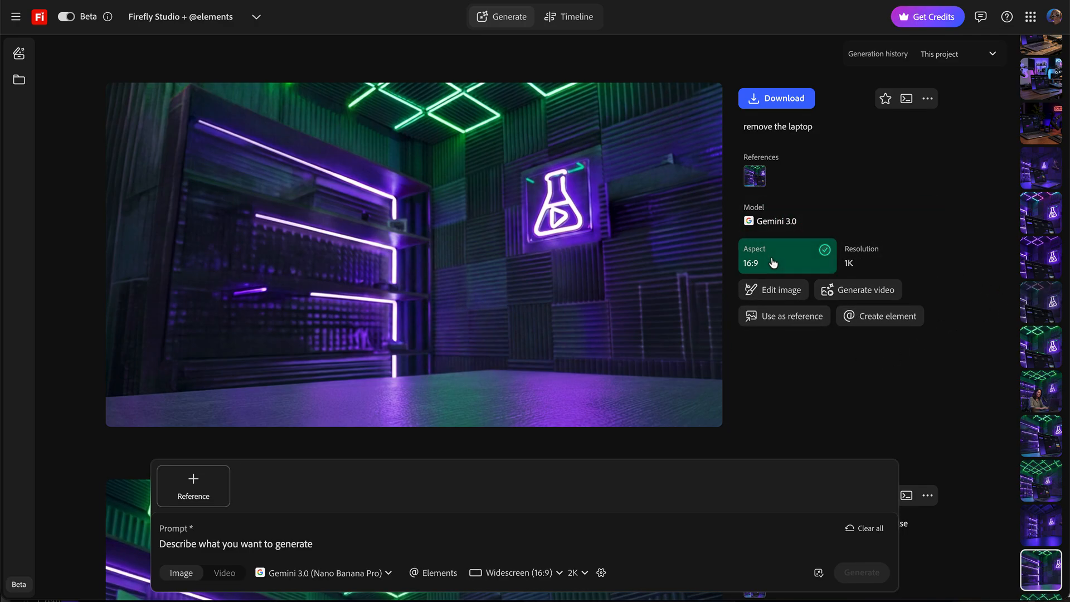
{"action": "left_click", "coordinate": [869, 256]}
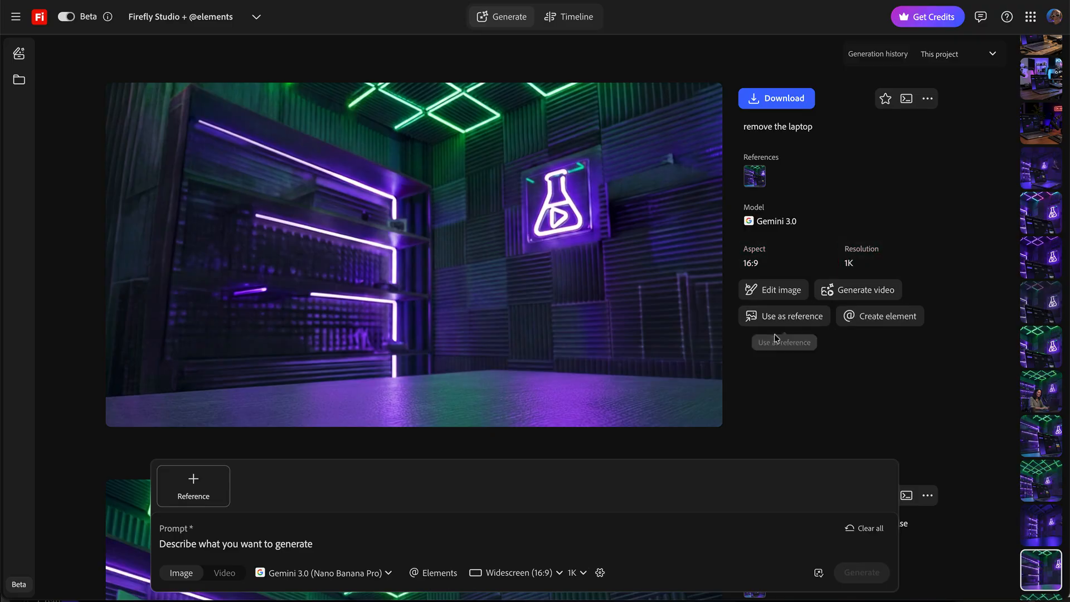
{"action": "left_click", "coordinate": [784, 318]}
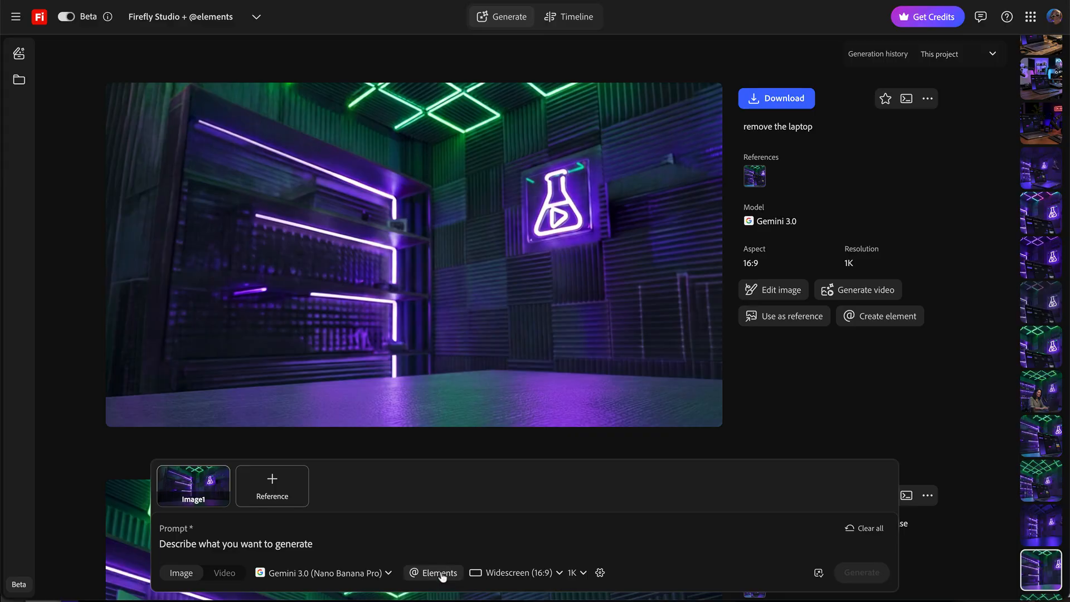
- Start creating a new element and look through the Character, Location and Object setup forms
{"action": "left_click", "coordinate": [440, 573]}
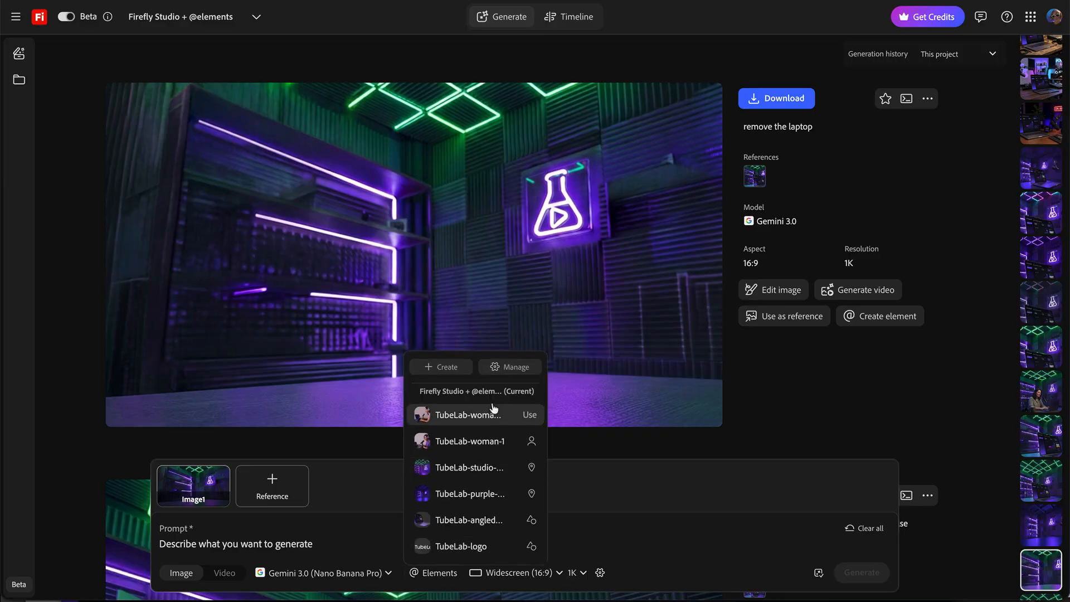
{"action": "left_click", "coordinate": [458, 367]}
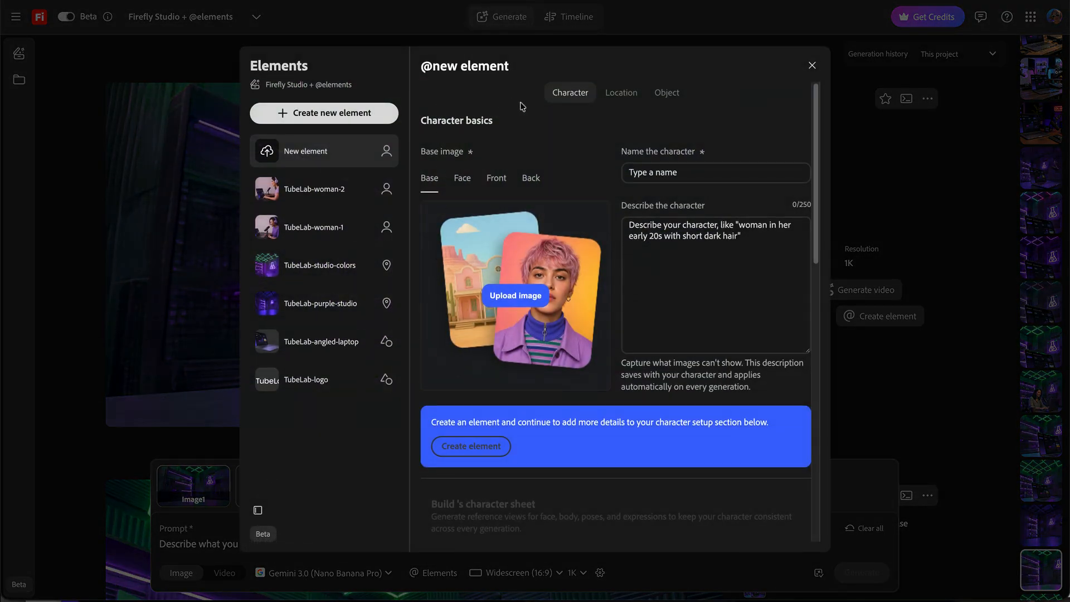
{"action": "left_click", "coordinate": [619, 95]}
{"action": "left_click", "coordinate": [674, 93]}
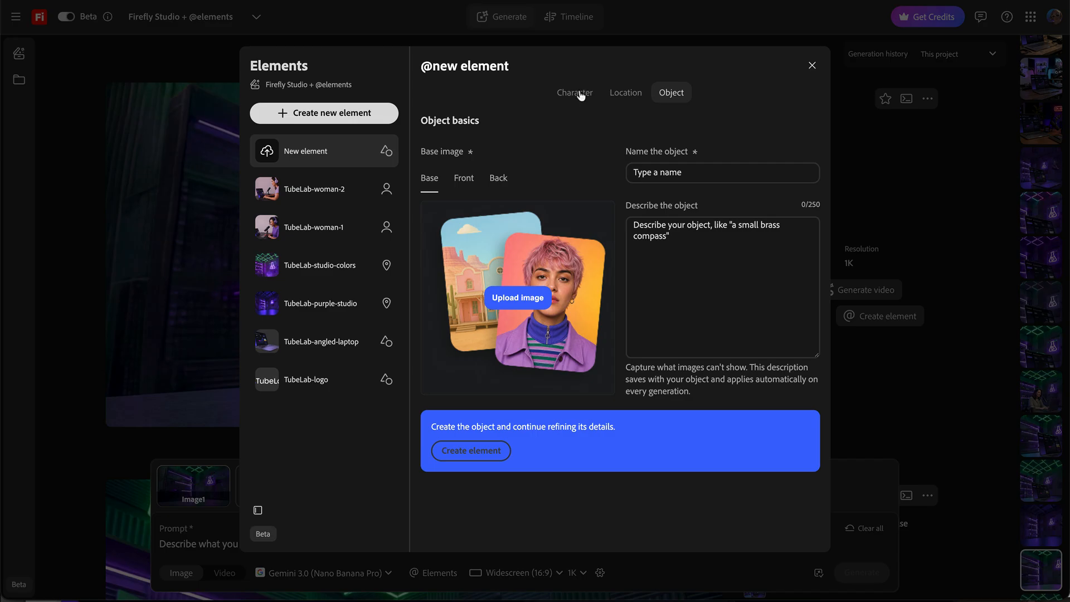
- Review the saved location and character elements, including the basics and character sheet of TubeLab-woman-1
{"action": "left_click", "coordinate": [319, 265]}
{"action": "left_click", "coordinate": [315, 188]}
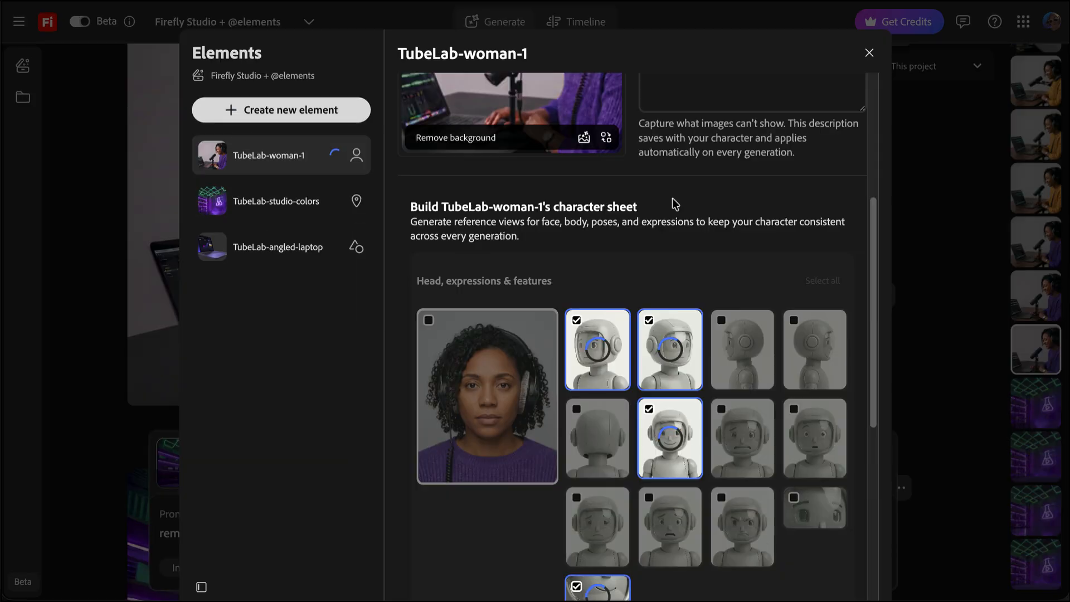
{"action": "scroll", "coordinate": [672, 199], "scroll_direction": "up", "scroll_amount": 5}
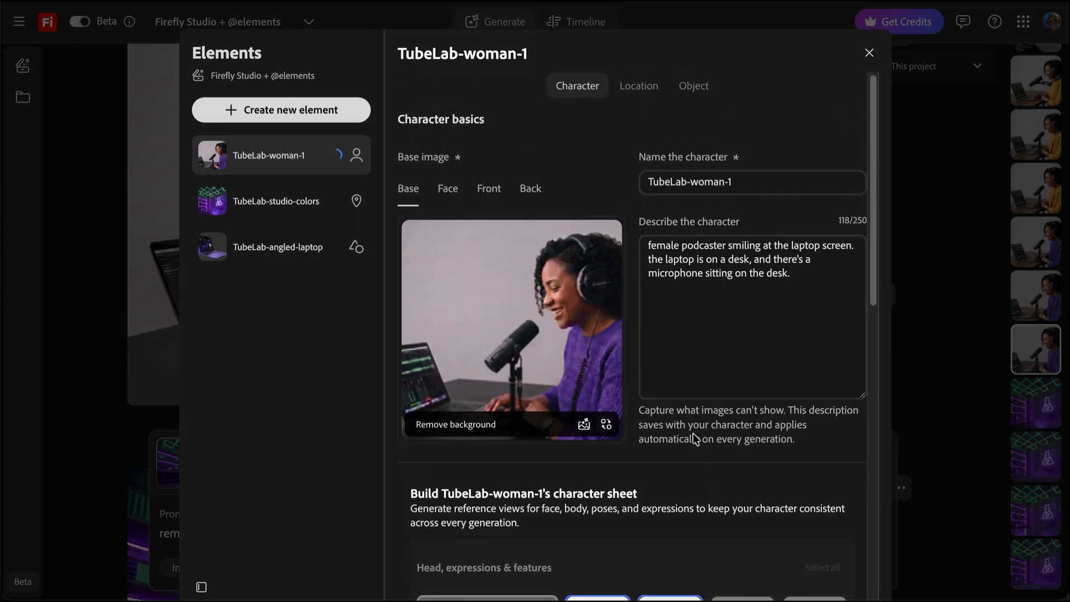
{"action": "scroll", "coordinate": [643, 505], "scroll_direction": "down", "scroll_amount": 5}
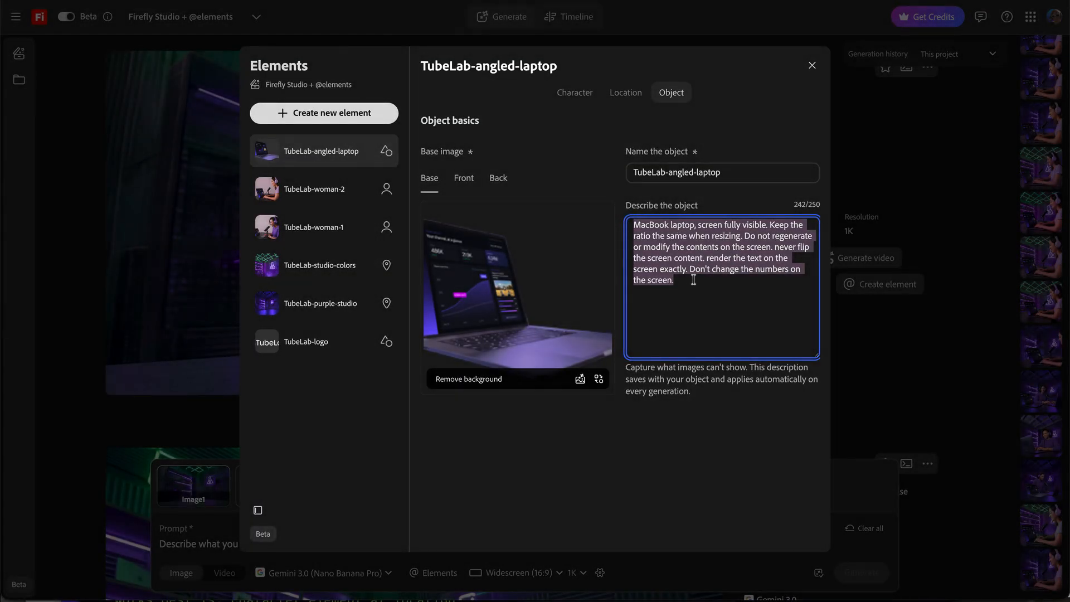
- Try to append "Never r" to the TubeLab-angled-laptop object description, and delete the added text
{"action": "left_click", "coordinate": [691, 282]}
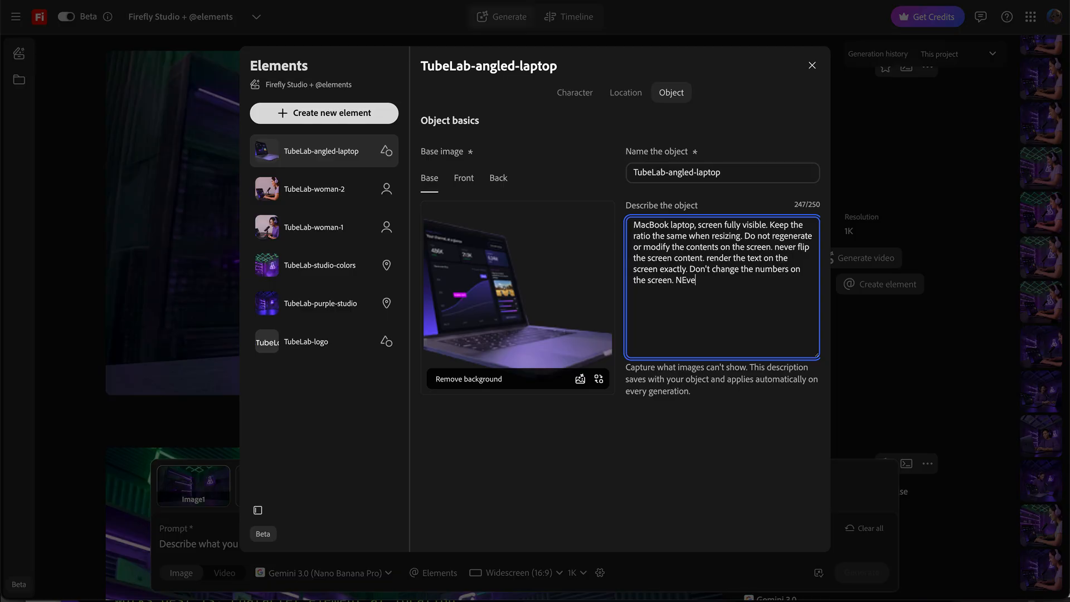
{"action": "type", "text": "Never r"}
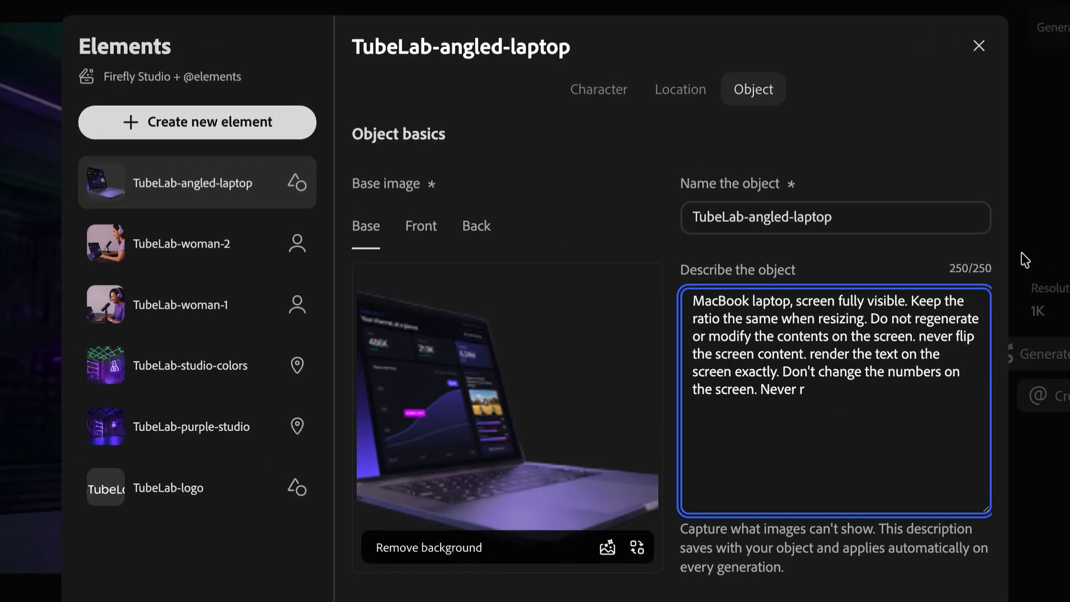
{"action": "left_click_drag", "start_coordinate": [847, 400], "coordinate": [761, 383]}
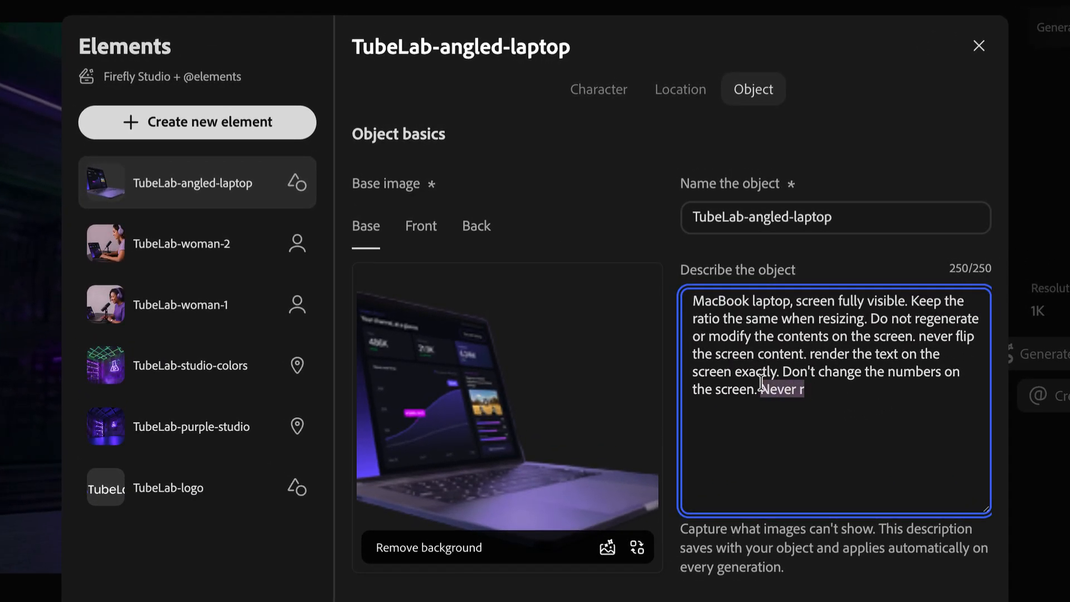
{"action": "key", "text": "BackSpace"}
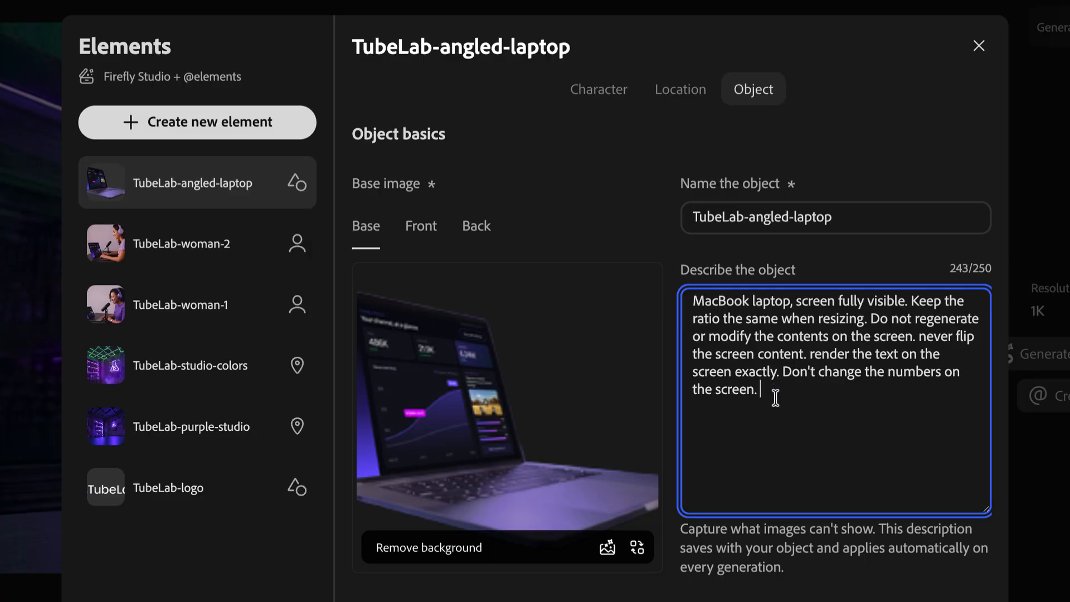
{"action": "left_click_drag", "start_coordinate": [761, 392], "coordinate": [867, 312]}
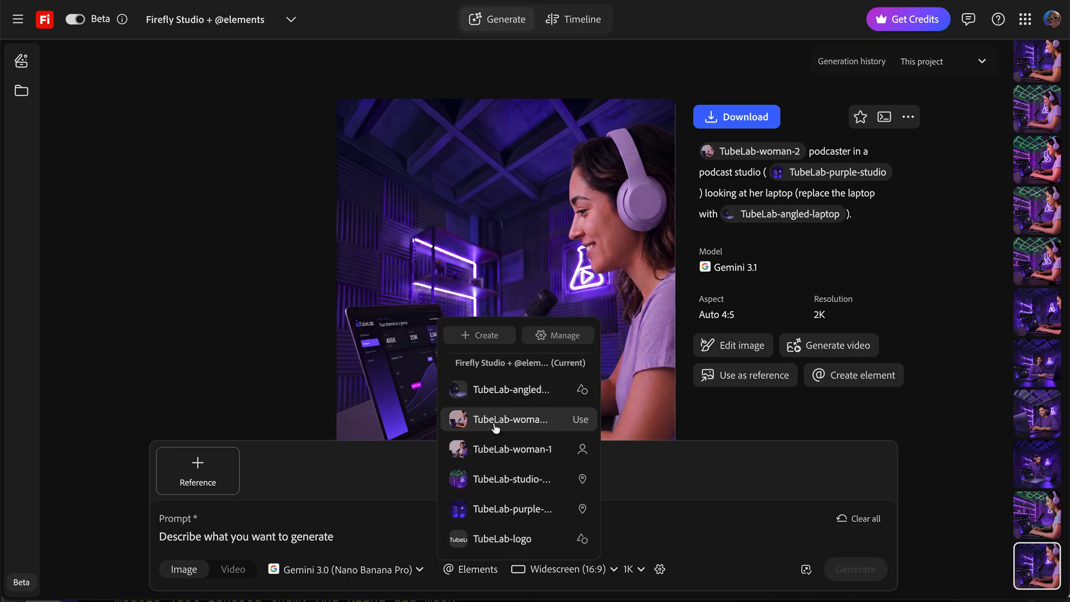
{"action": "left_click", "coordinate": [493, 419]}
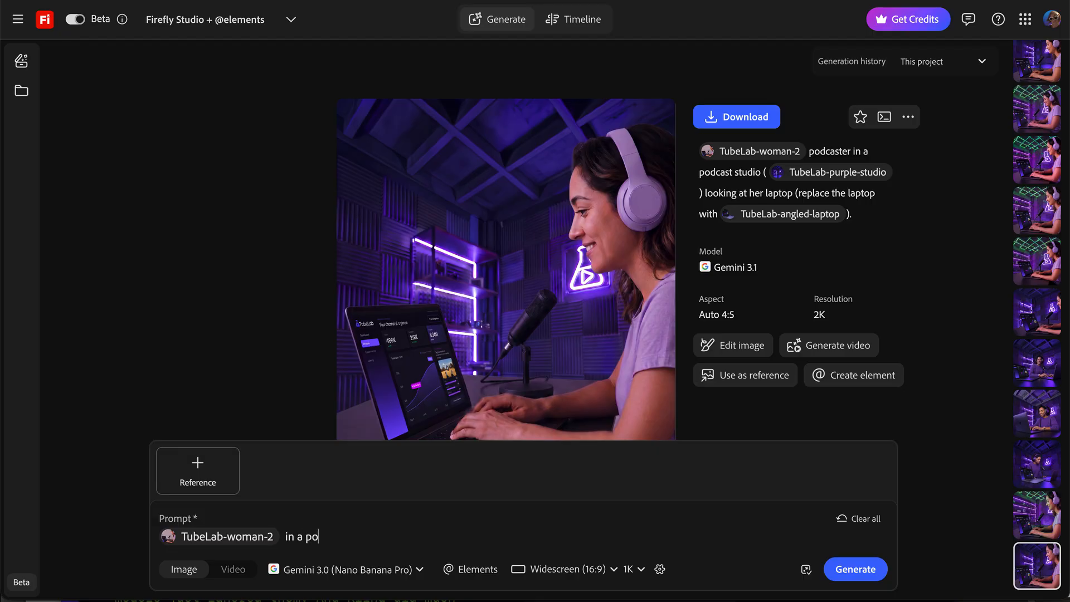
{"action": "left_click", "coordinate": [471, 569]}
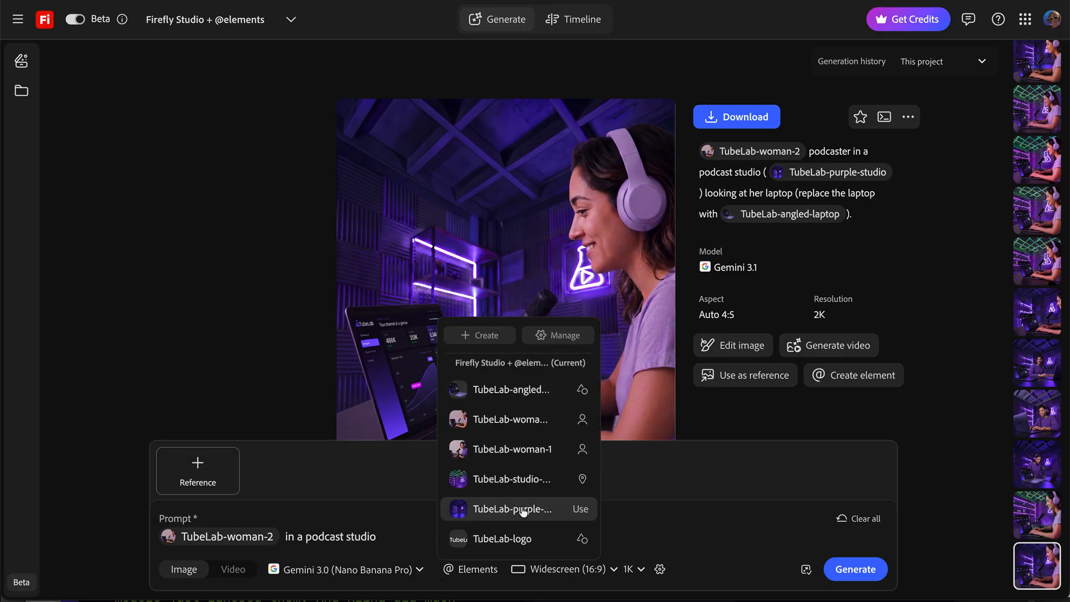
{"action": "left_click", "coordinate": [507, 480]}
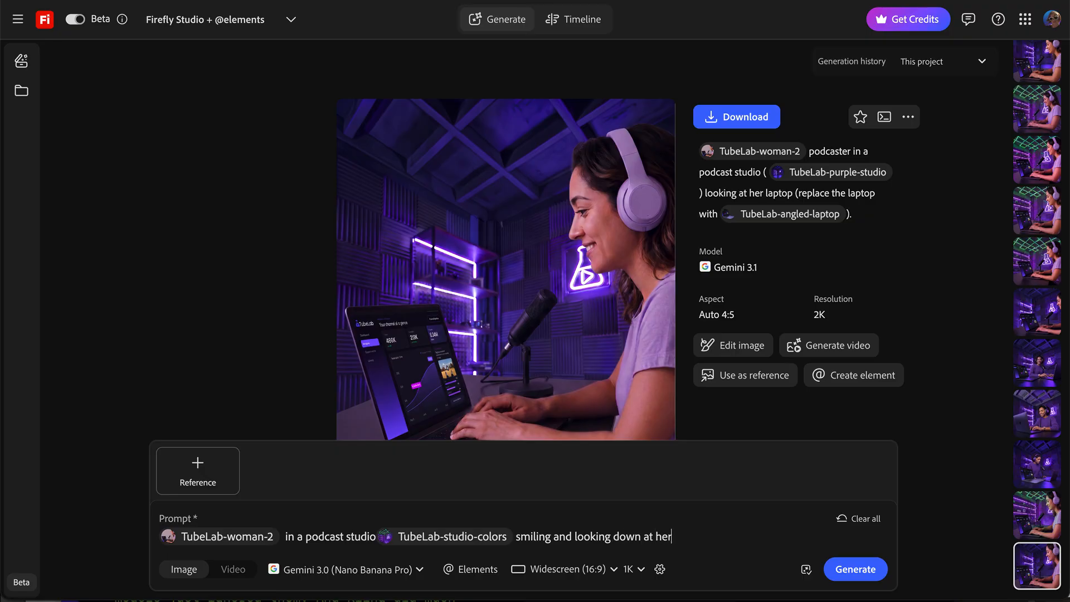
{"action": "left_click", "coordinate": [482, 568]}
{"action": "left_click", "coordinate": [490, 387]}
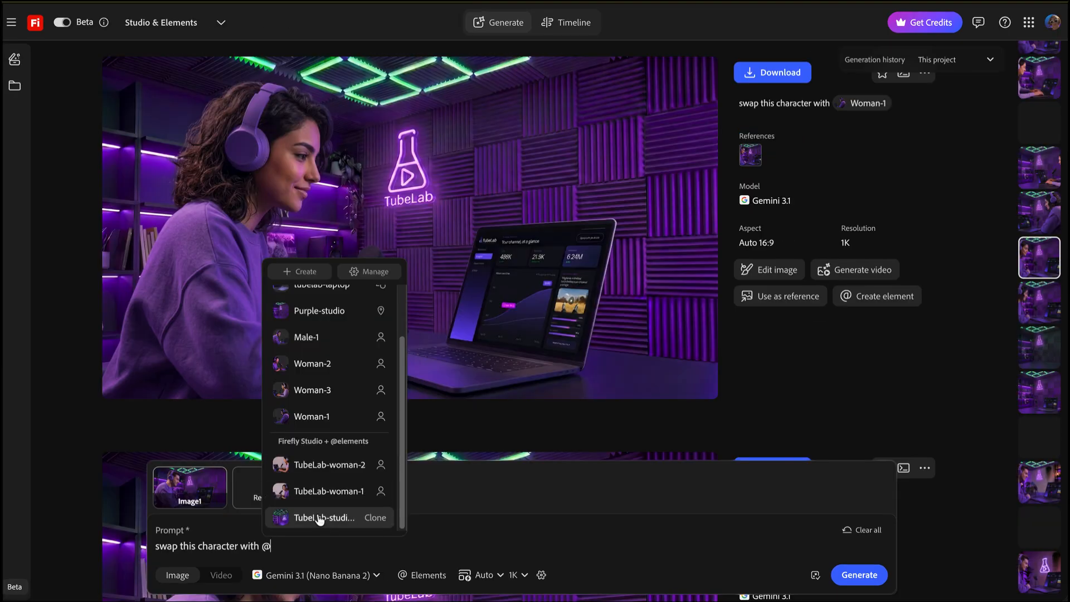
- Browse the elements available for the character swap prompt, and preview the elements tagged in the Woman-podcaster prompt
{"action": "scroll", "coordinate": [317, 385], "scroll_direction": "up", "scroll_amount": 2}
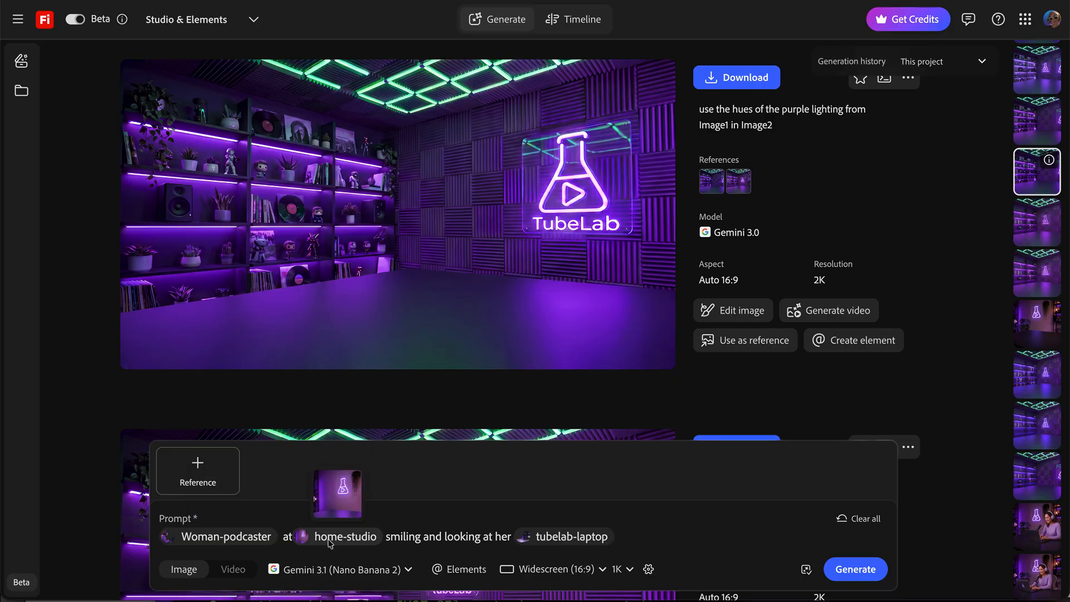
{"action": "mouse_move", "coordinate": [564, 543]}
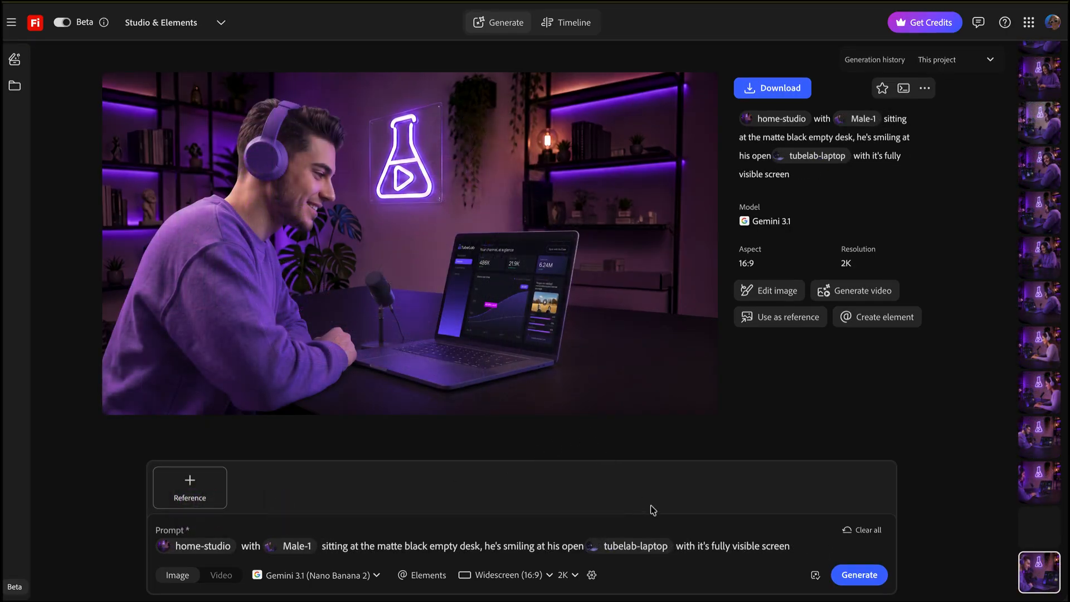
- Remove the home-studio element from the start of the Male-1 prompt and begin a new @ element mention in its place
{"action": "left_click", "coordinate": [201, 546]}
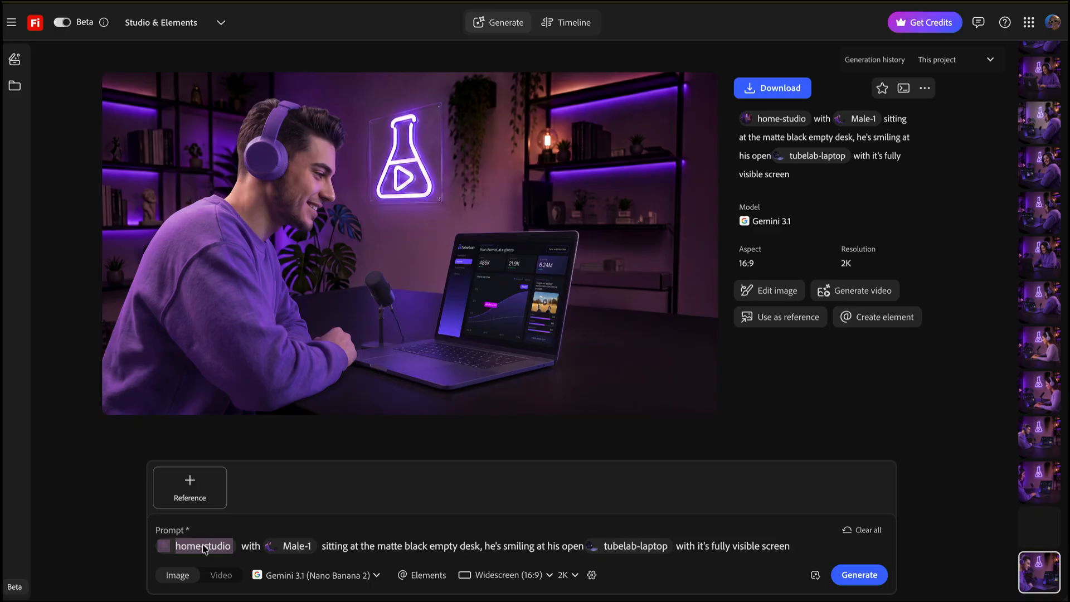
{"action": "left_click_drag", "start_coordinate": [204, 549], "coordinate": [202, 504]}
{"action": "left_click_drag", "start_coordinate": [175, 572], "coordinate": [165, 558]}
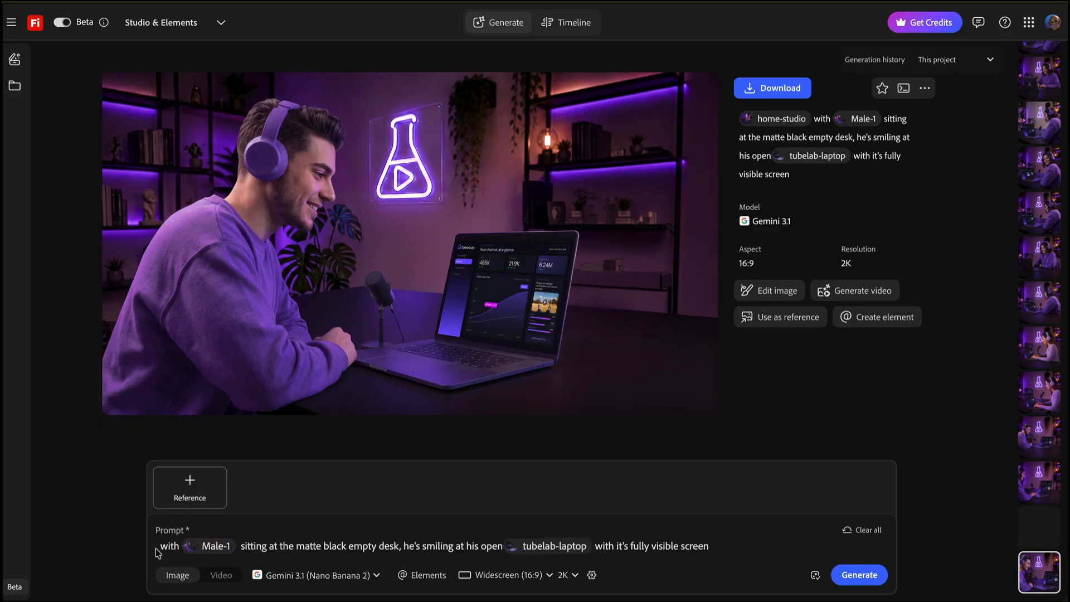
{"action": "type", "text": "@"}
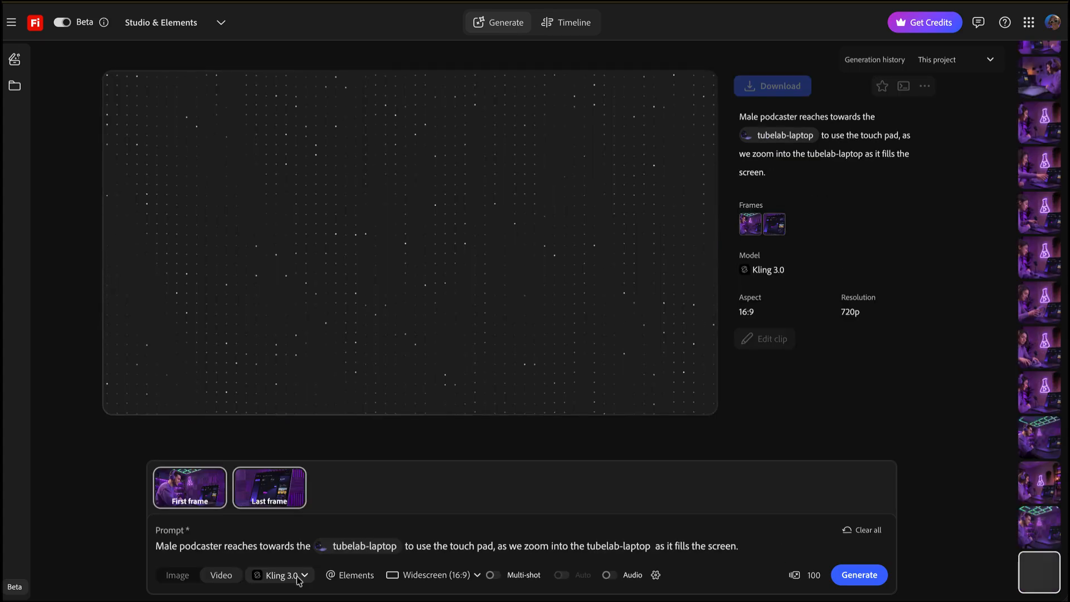
- Switch the video model to Kling 3.0 Omni and generate the clip of the male podcaster reaching towards the tubelab-laptop
{"action": "left_click", "coordinate": [299, 580]}
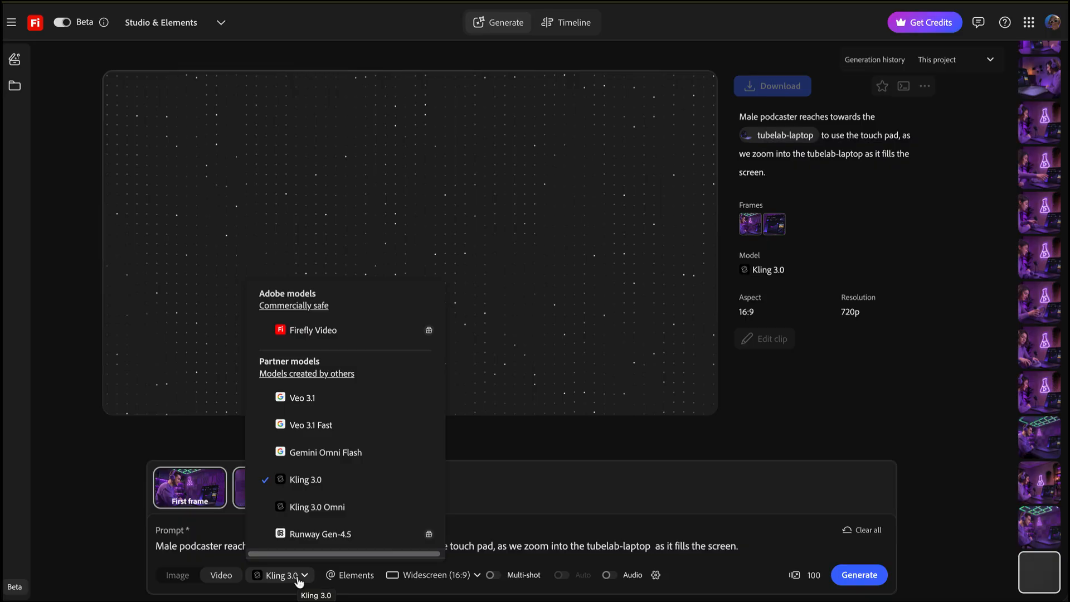
{"action": "left_click", "coordinate": [316, 507]}
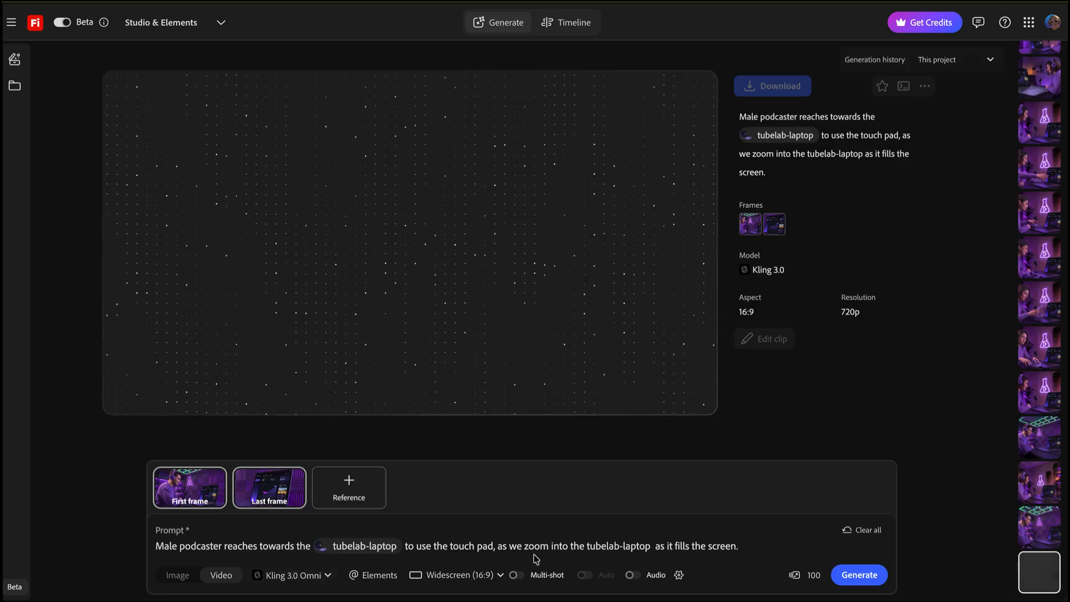
{"action": "left_click", "coordinate": [873, 578]}
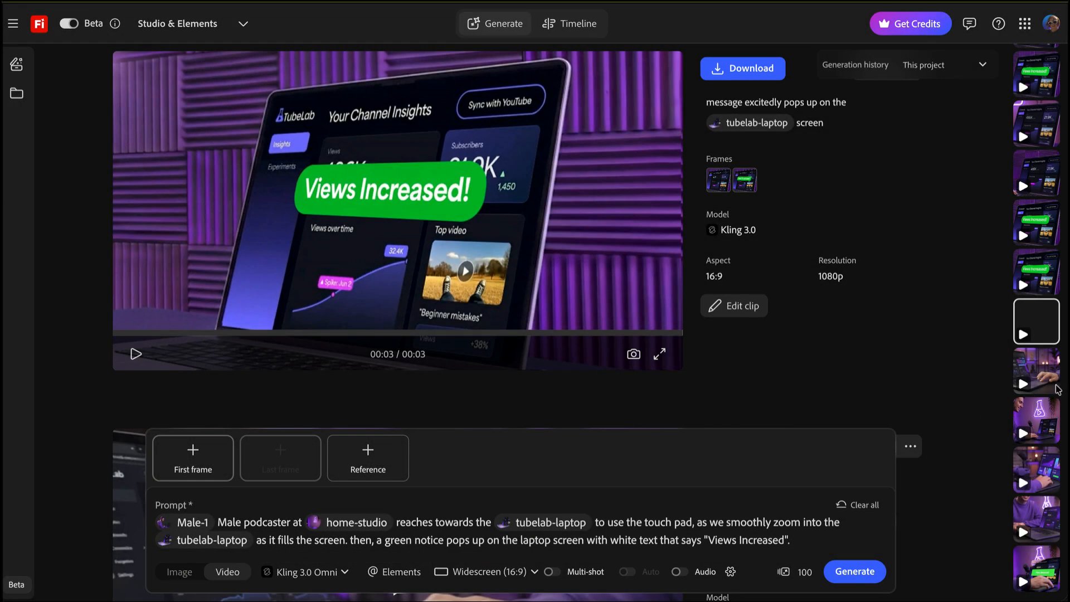
- Add the generated "message pops up on the screen in an animated bounce" clip to the TubeLab Promo timeline
{"action": "left_click", "coordinate": [1055, 387]}
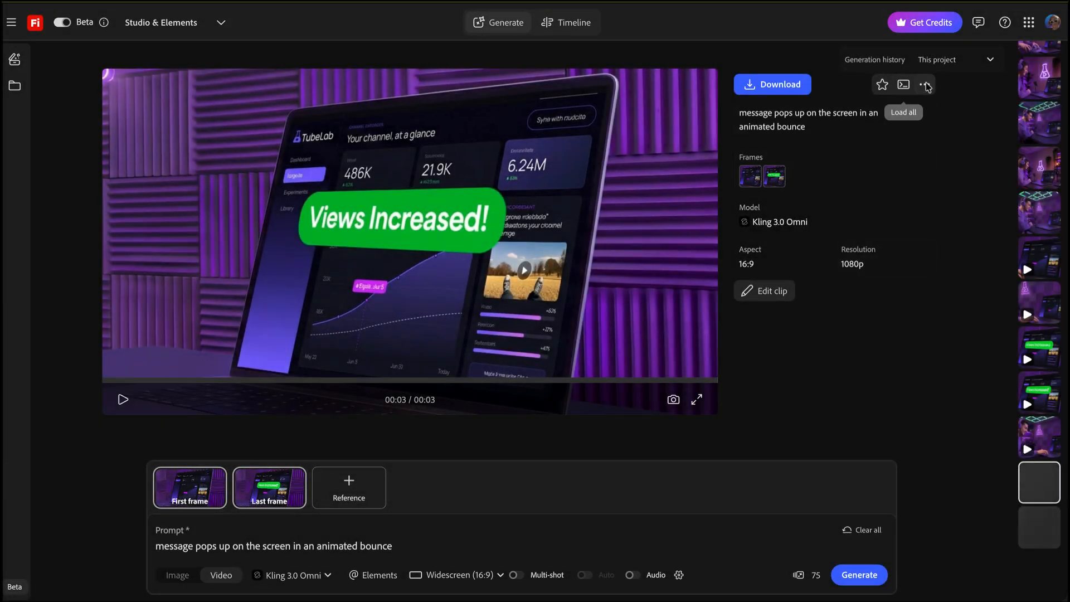
{"action": "left_click", "coordinate": [925, 84]}
{"action": "left_click", "coordinate": [908, 145]}
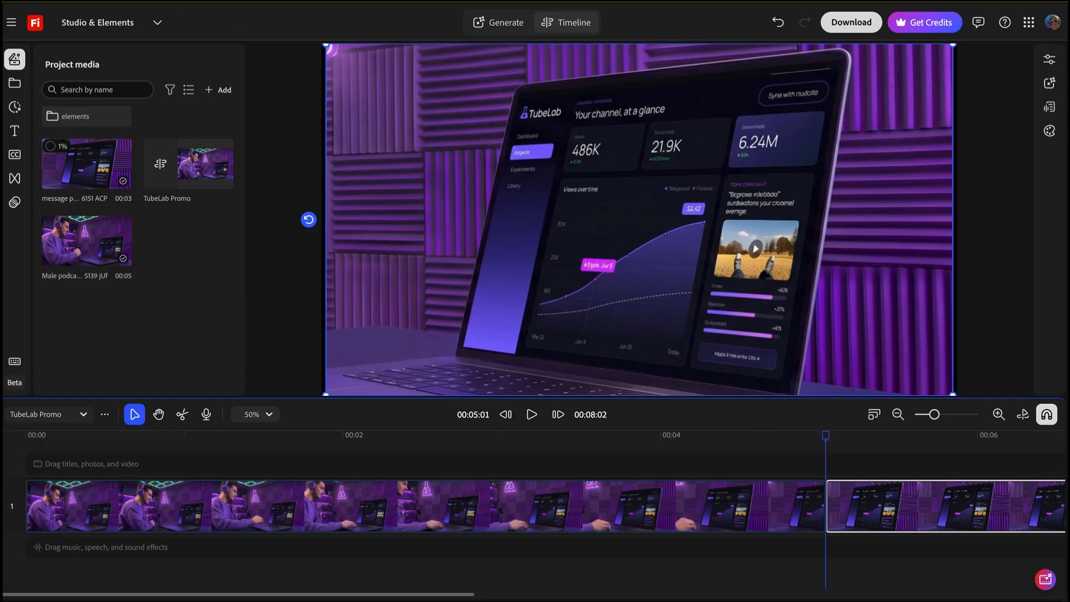
- Scrub through the TubeLab Promo timeline to review how the podcaster clip leads into the pop-up message clip
{"action": "left_click", "coordinate": [490, 24]}
{"action": "left_click", "coordinate": [568, 22]}
{"action": "left_click_drag", "start_coordinate": [826, 440], "coordinate": [489, 440]}
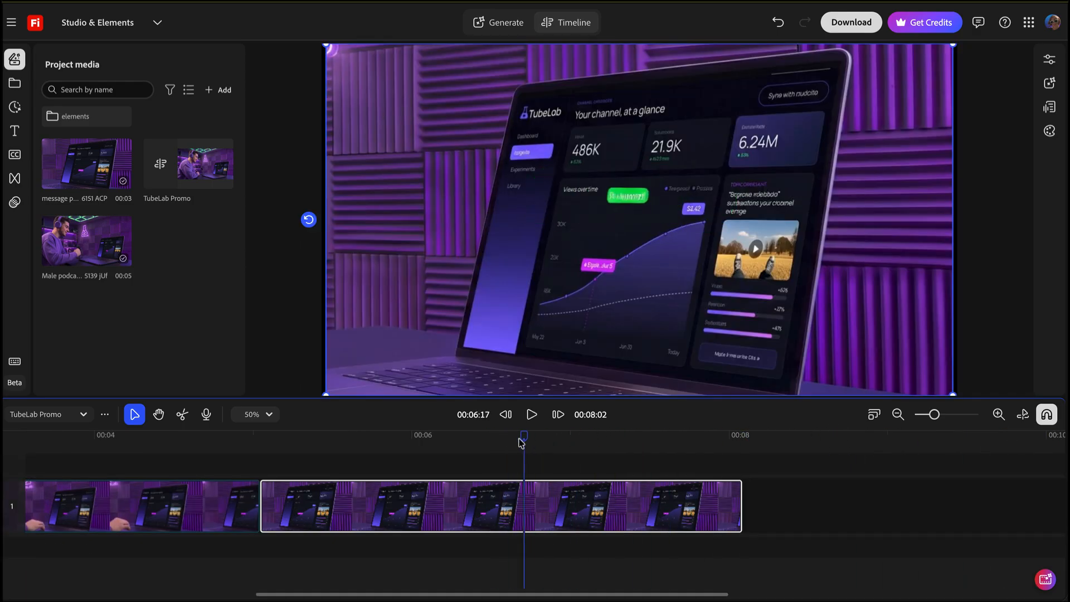